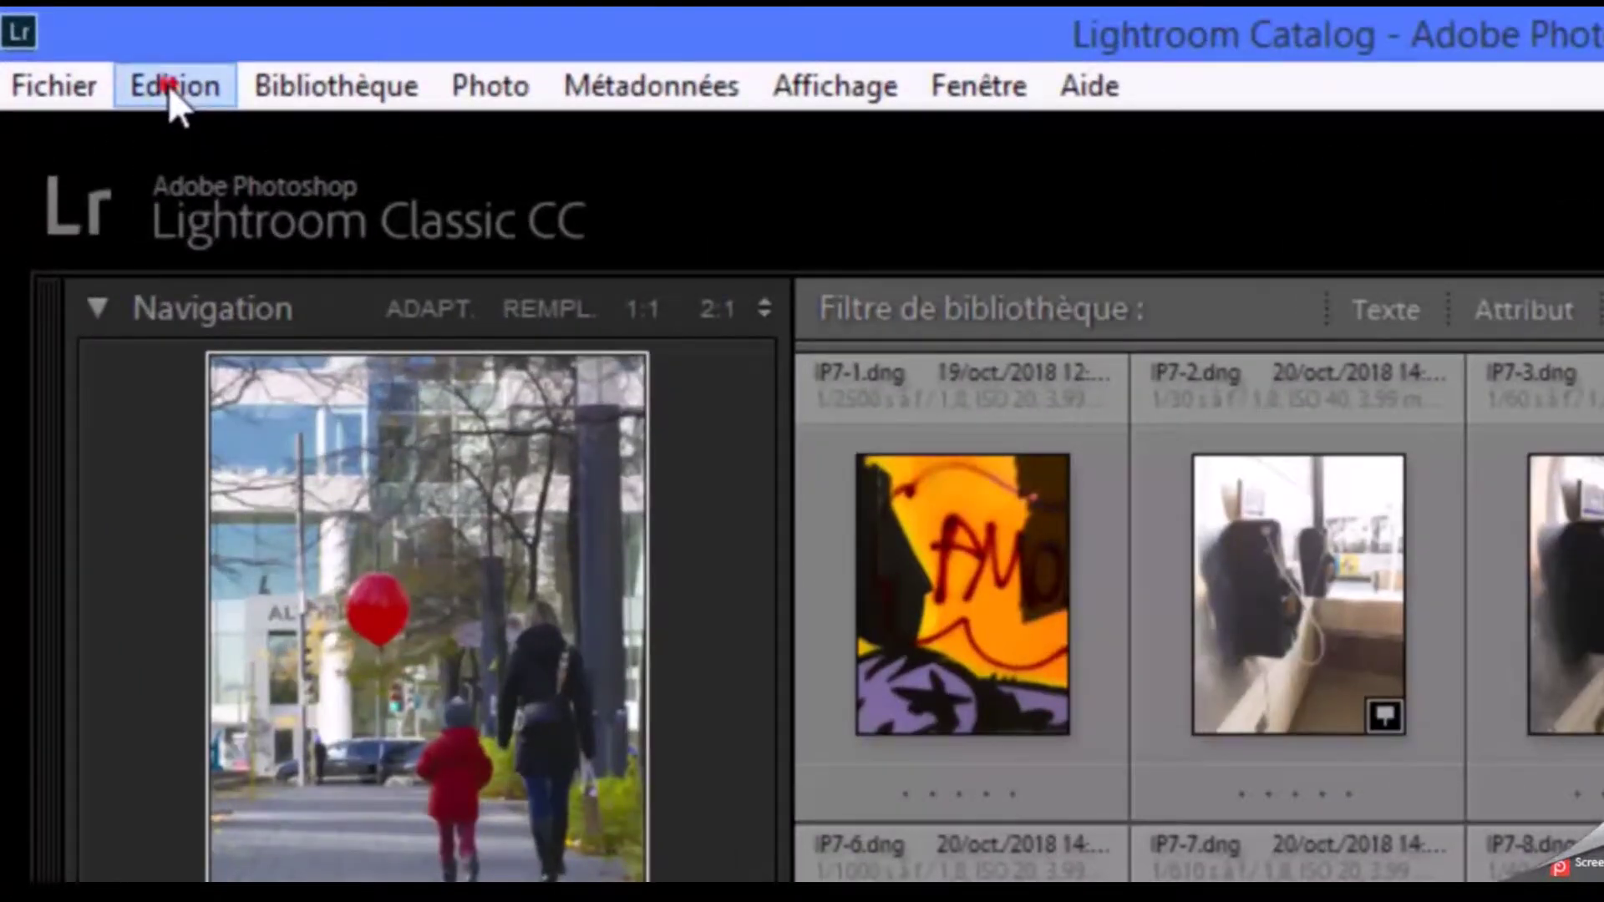
# Step: Open Lightroom's Performance preferences, showing a 40 GB Camera Raw cache and 3 GB video cache
pyautogui.click(168, 83)
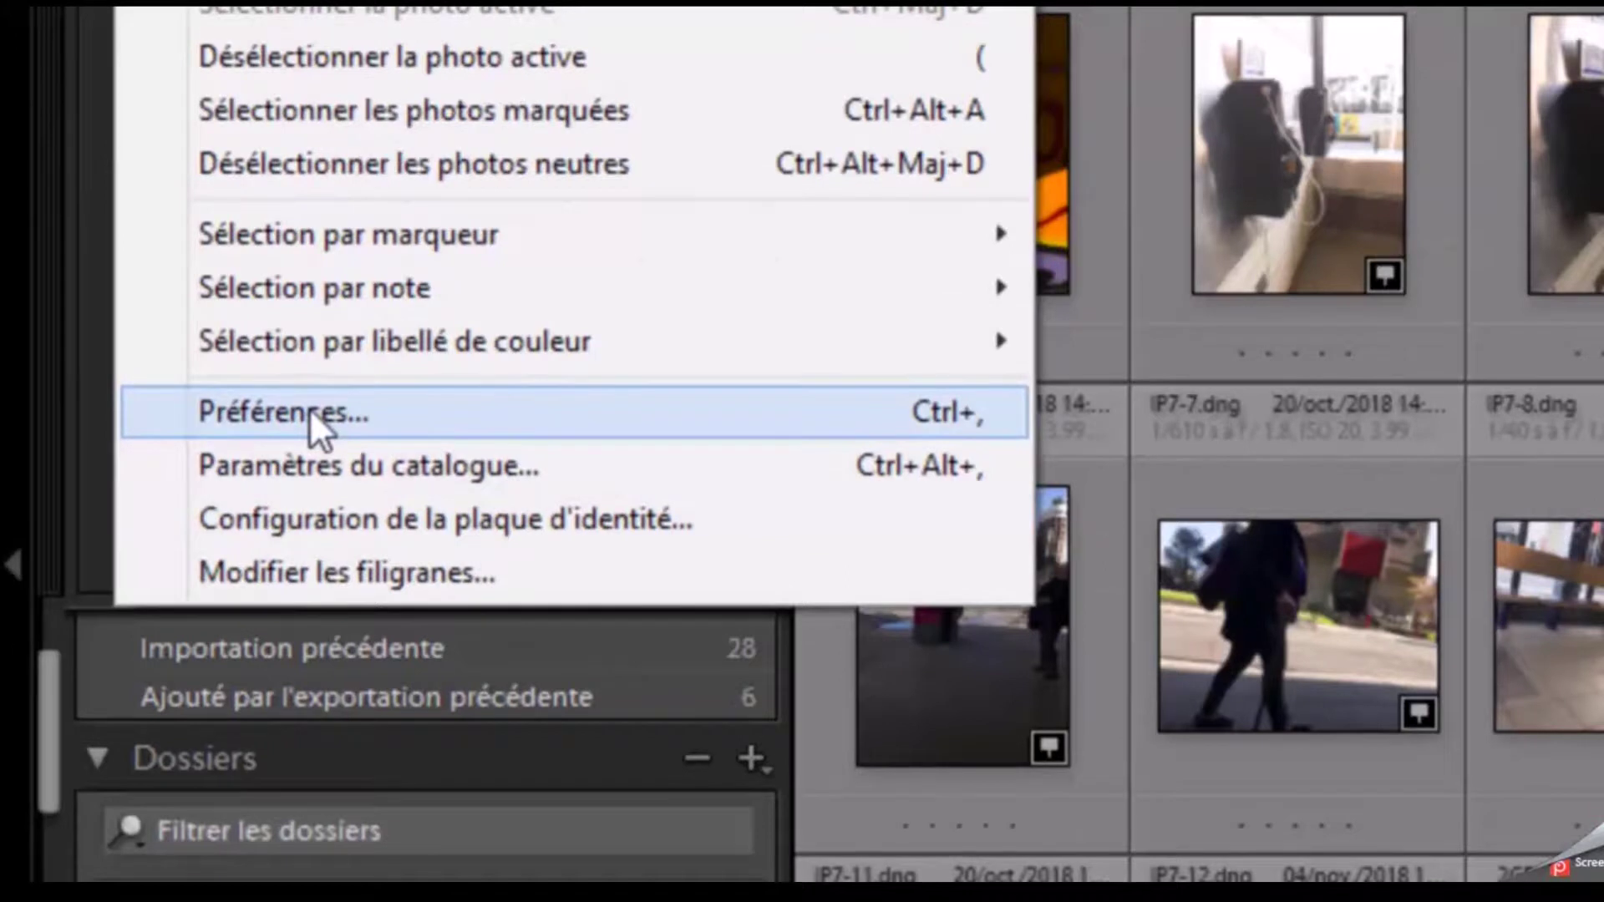
pyautogui.click(309, 407)
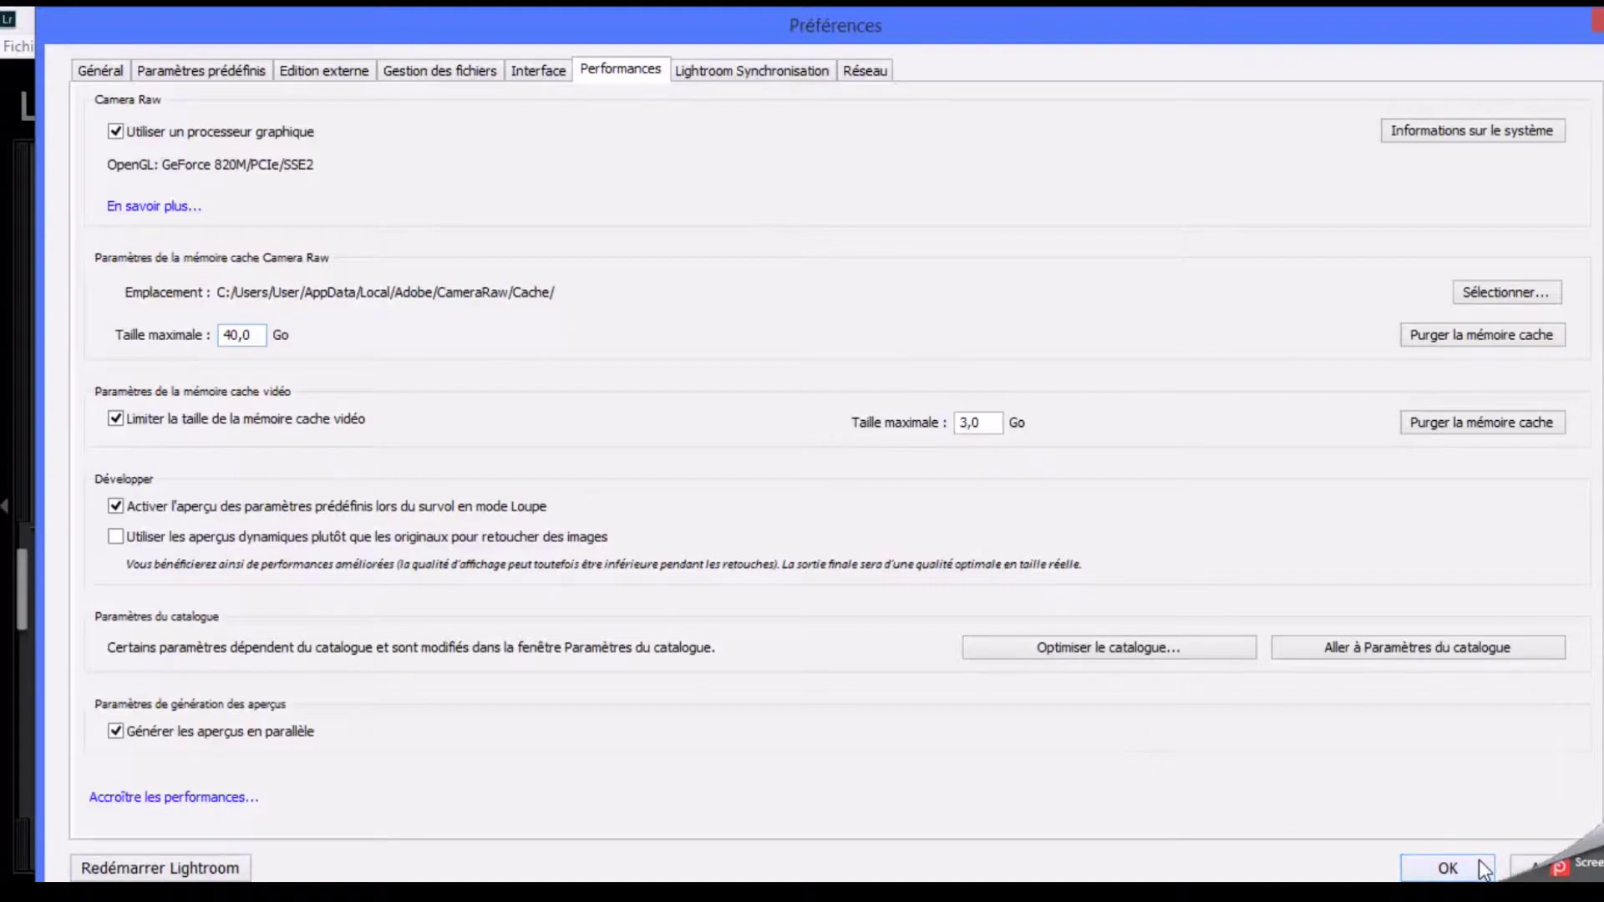
# Step: Close Preferences and open Catalog Settings: automatic 1366px high-quality previews, 1:1 discarded after 30 days
pyautogui.click(1446, 867)
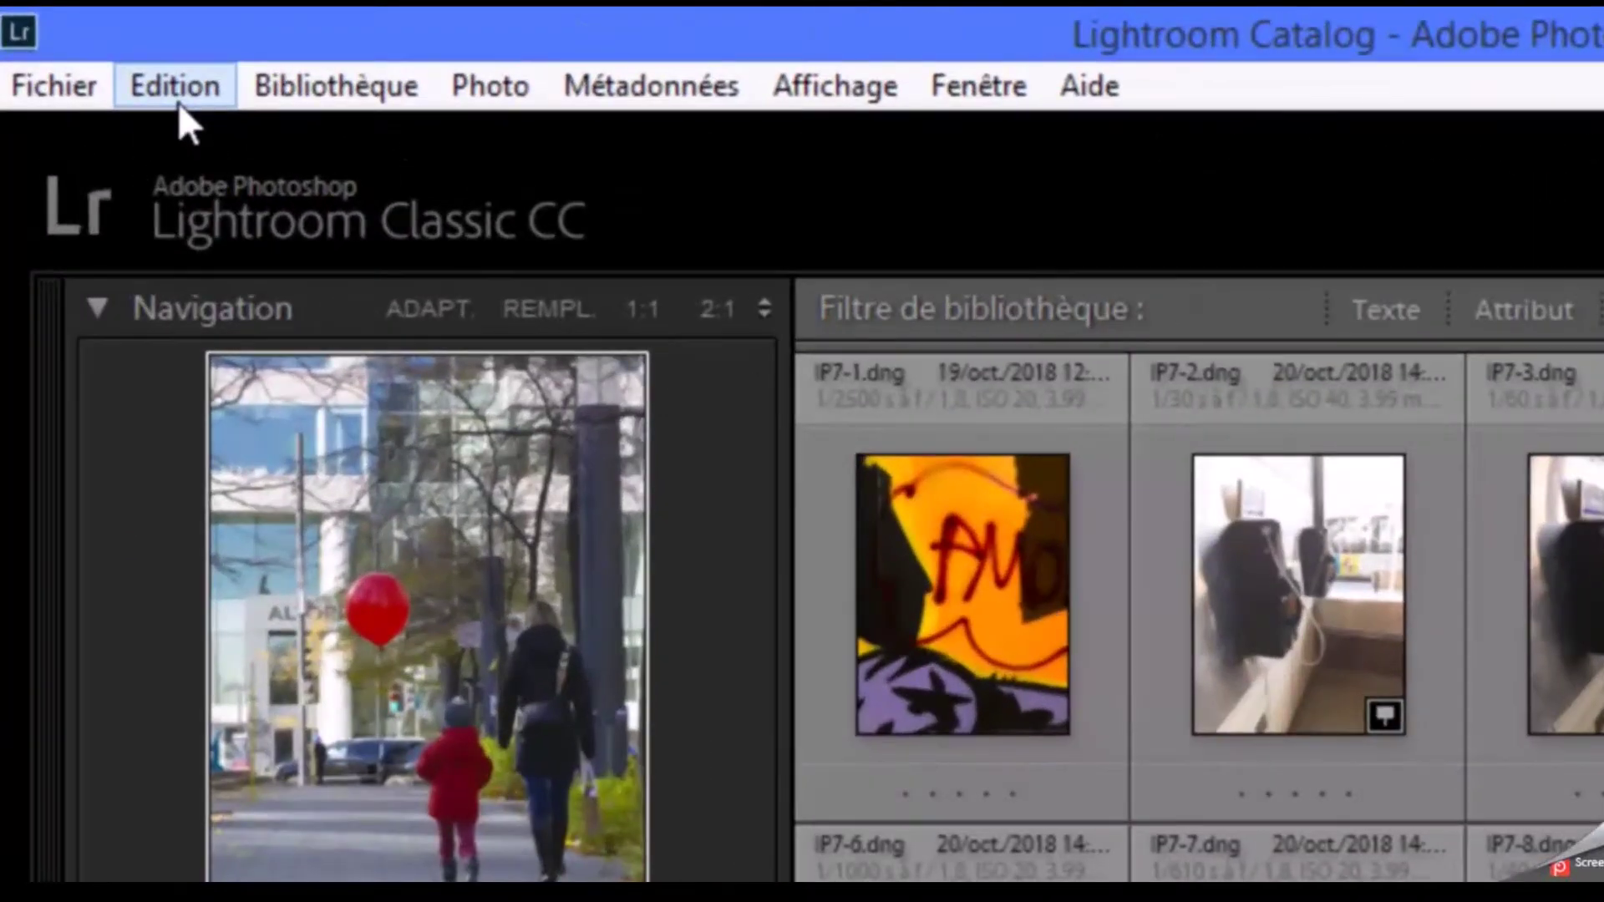
pyautogui.click(110, 70)
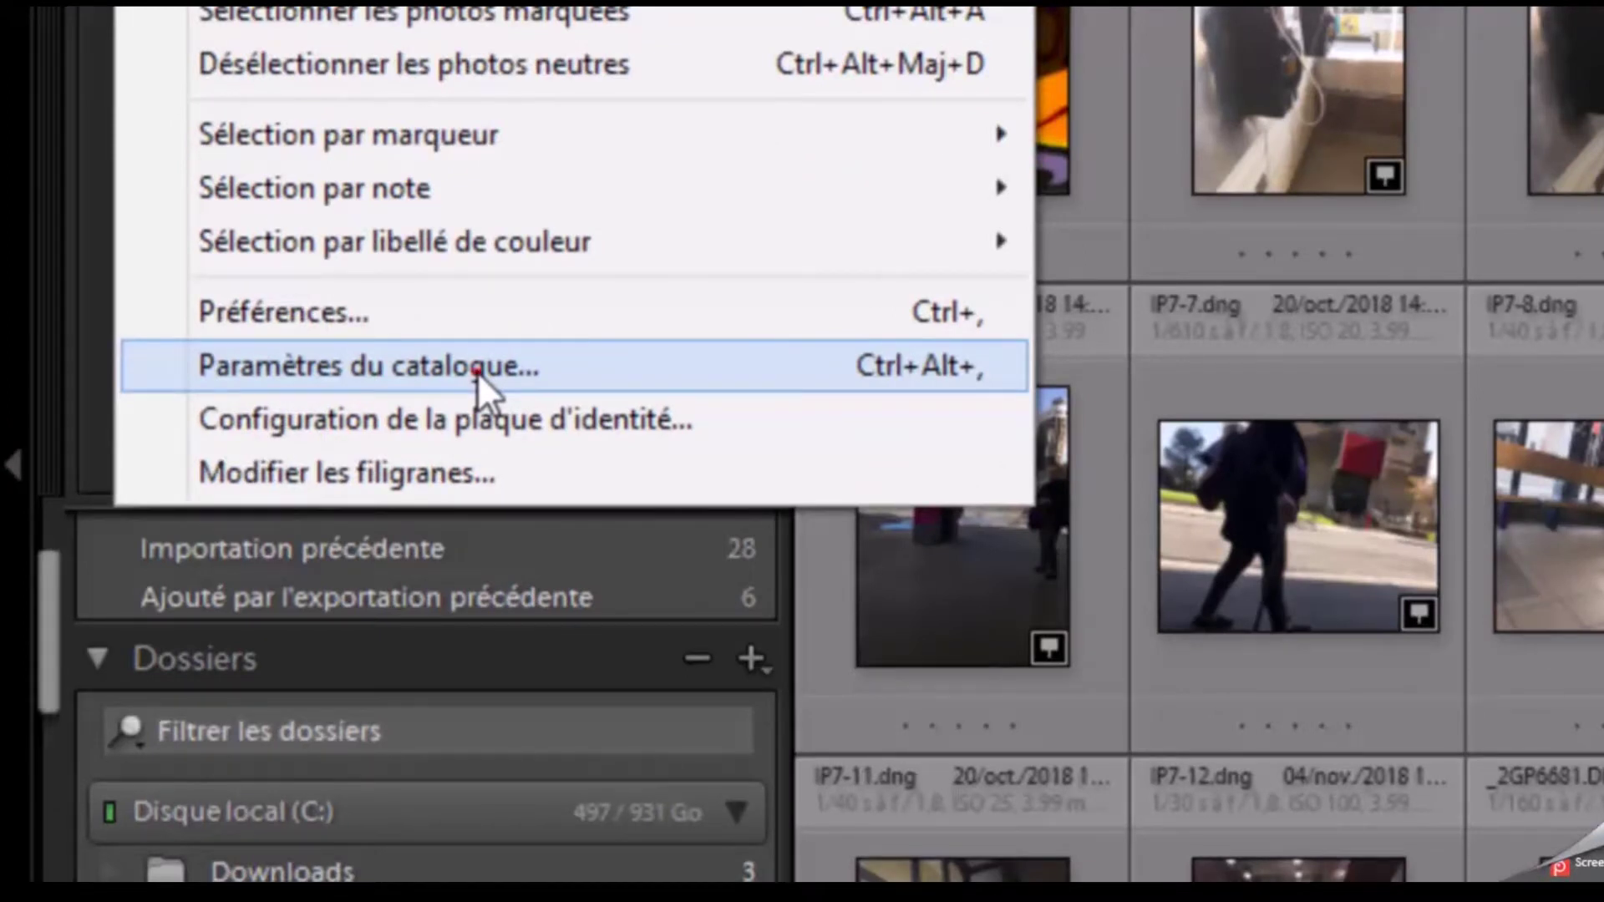
pyautogui.click(478, 373)
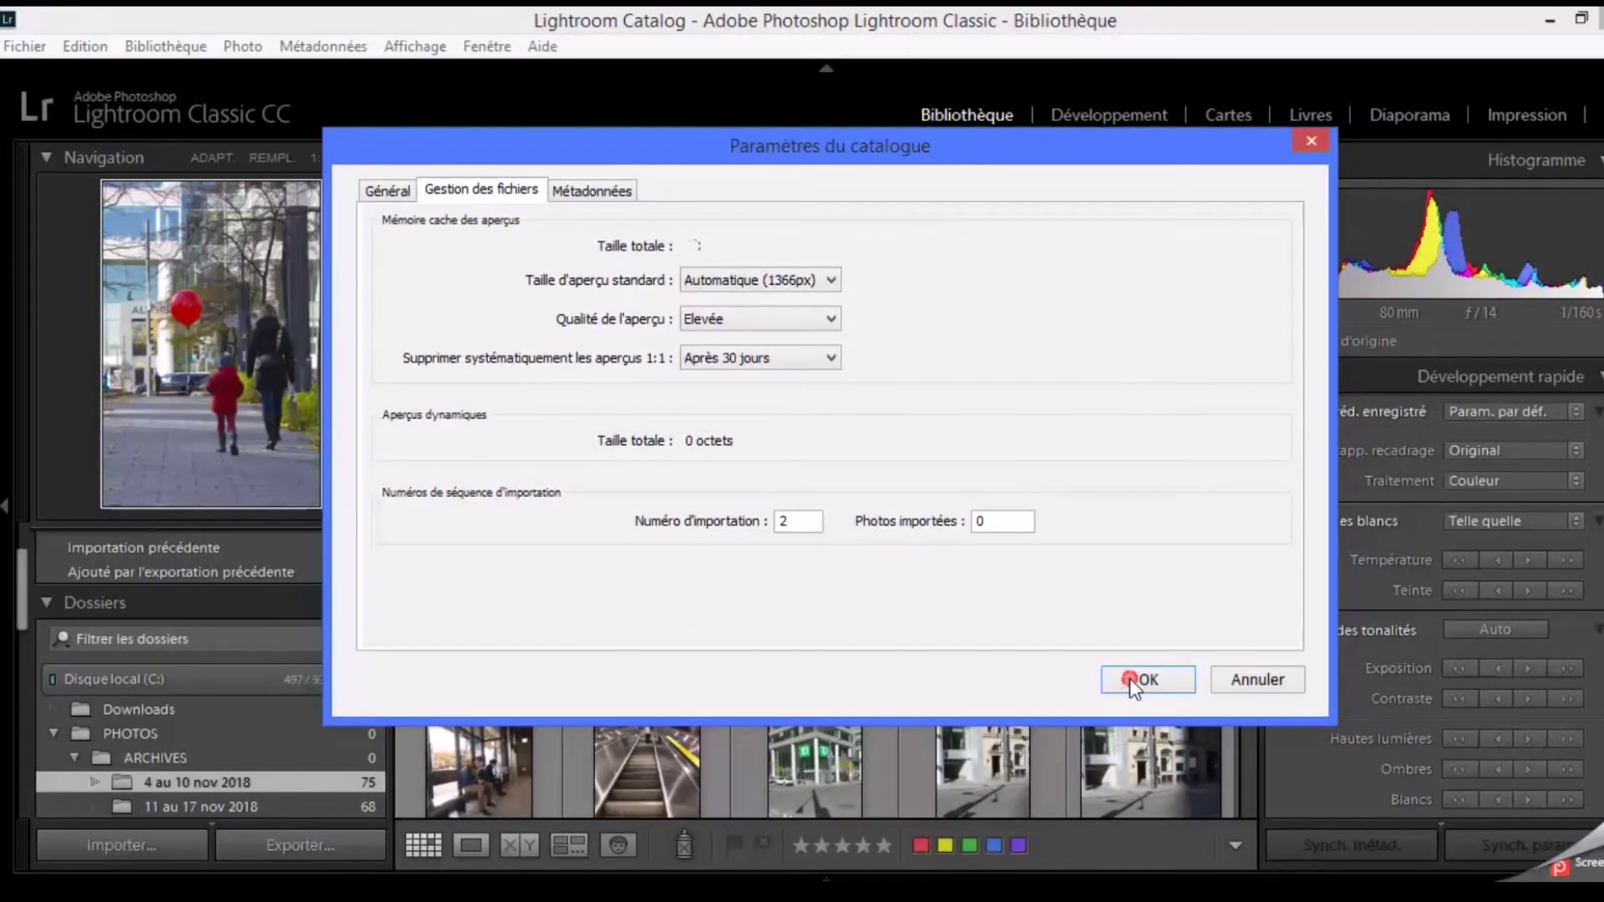
# Step: Close Catalog Settings and browse the Library grid down to the rainy street and autumn photos
pyautogui.click(1130, 678)
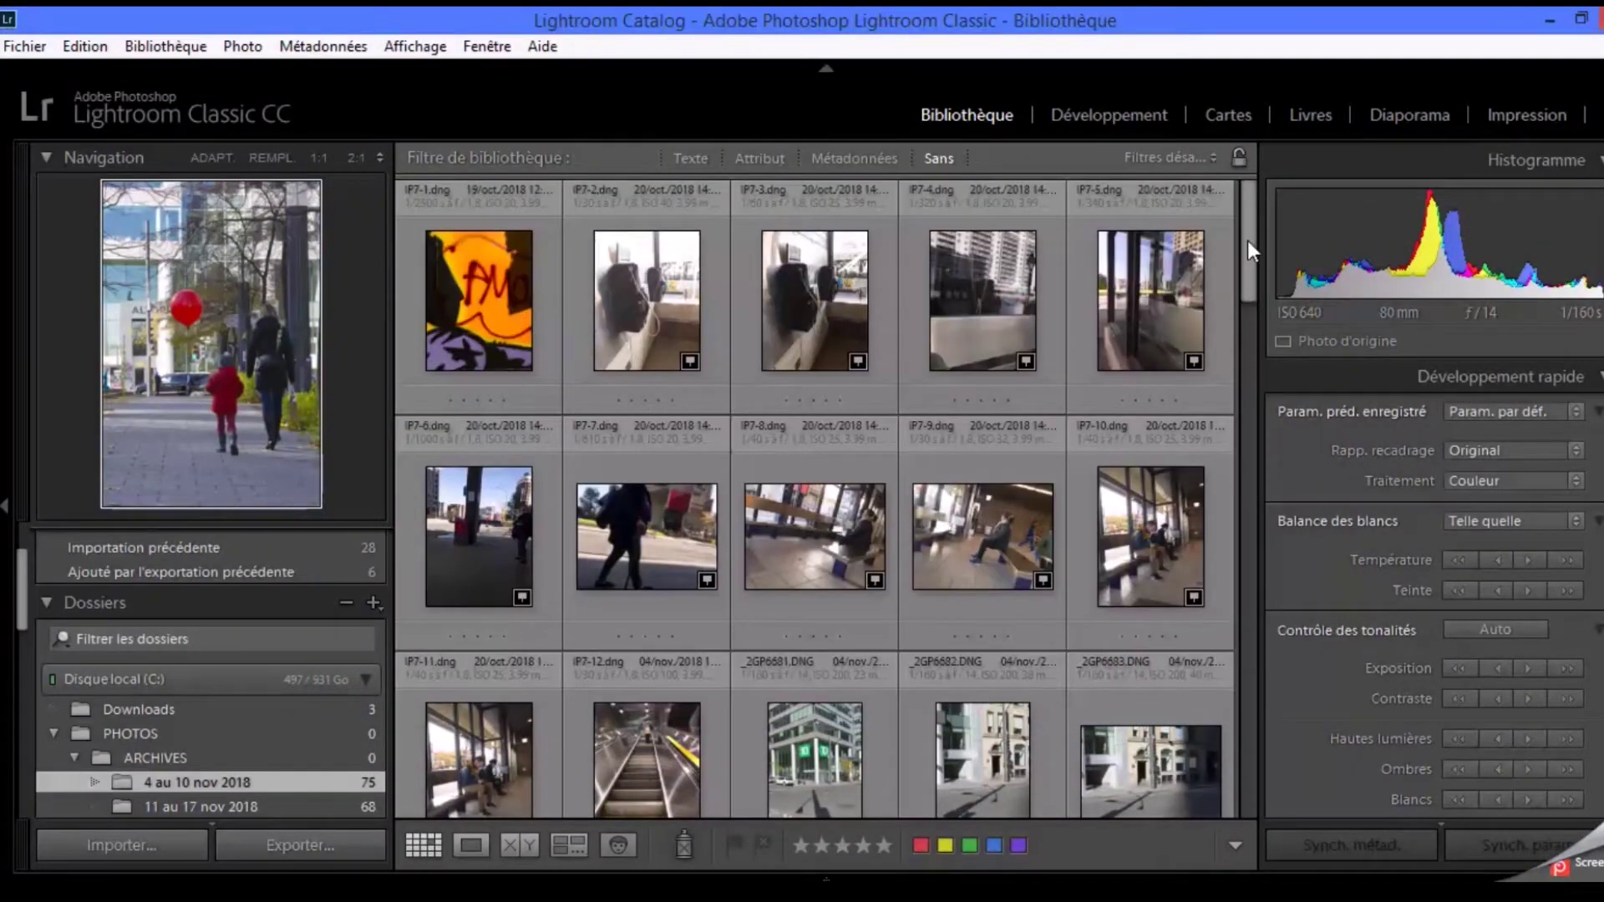
pyautogui.scroll(-5, 823, 413)
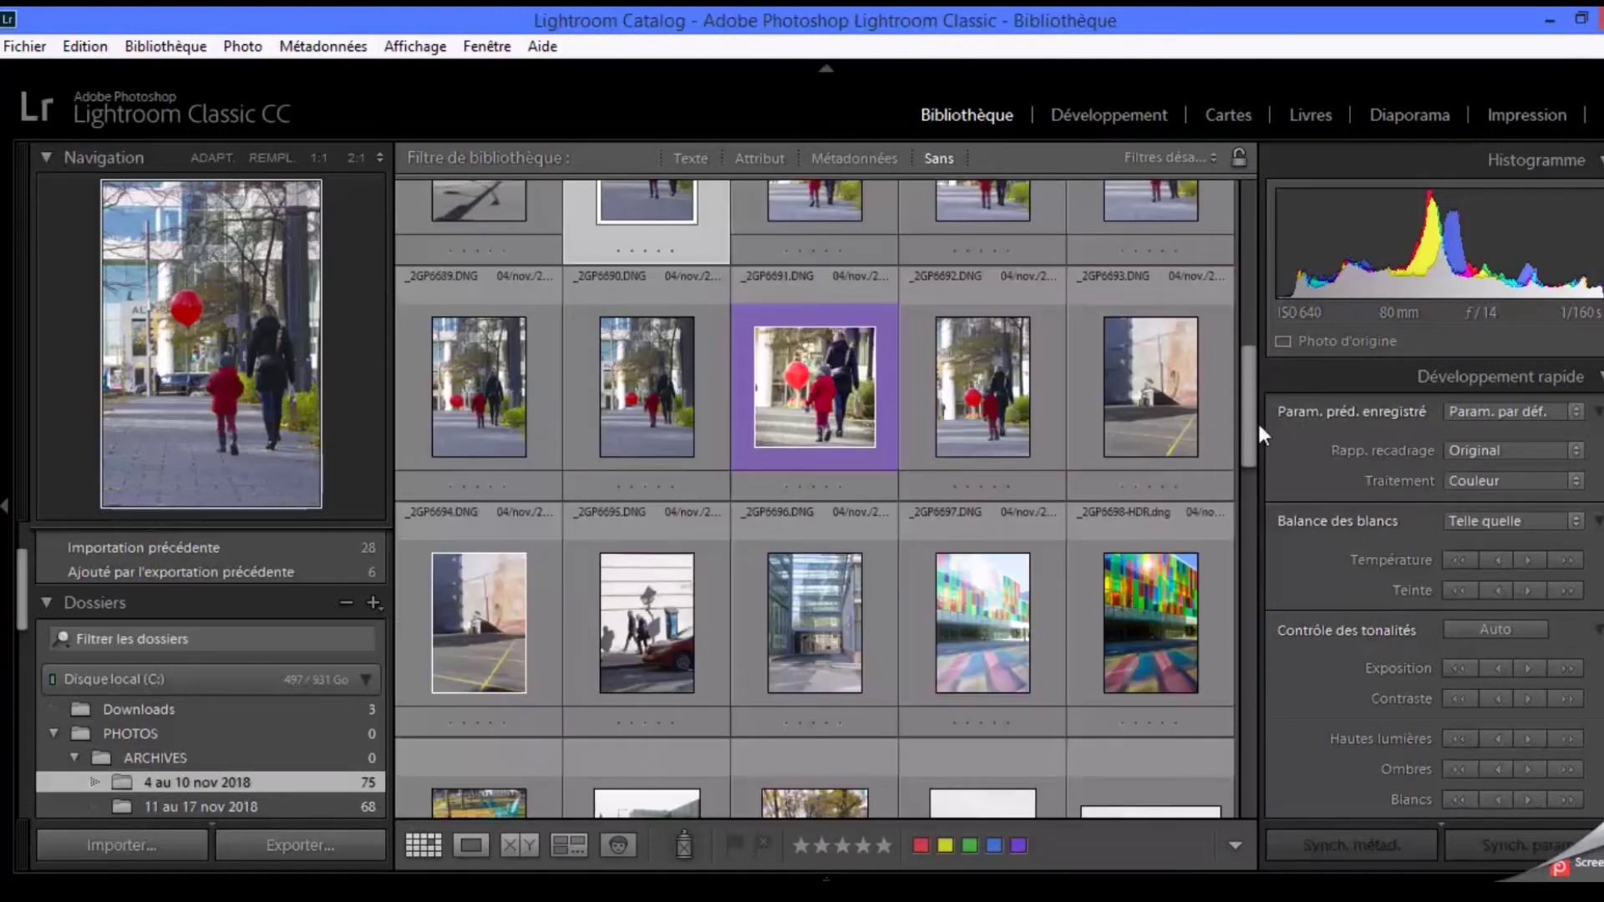
pyautogui.scroll(-10, 650, 434)
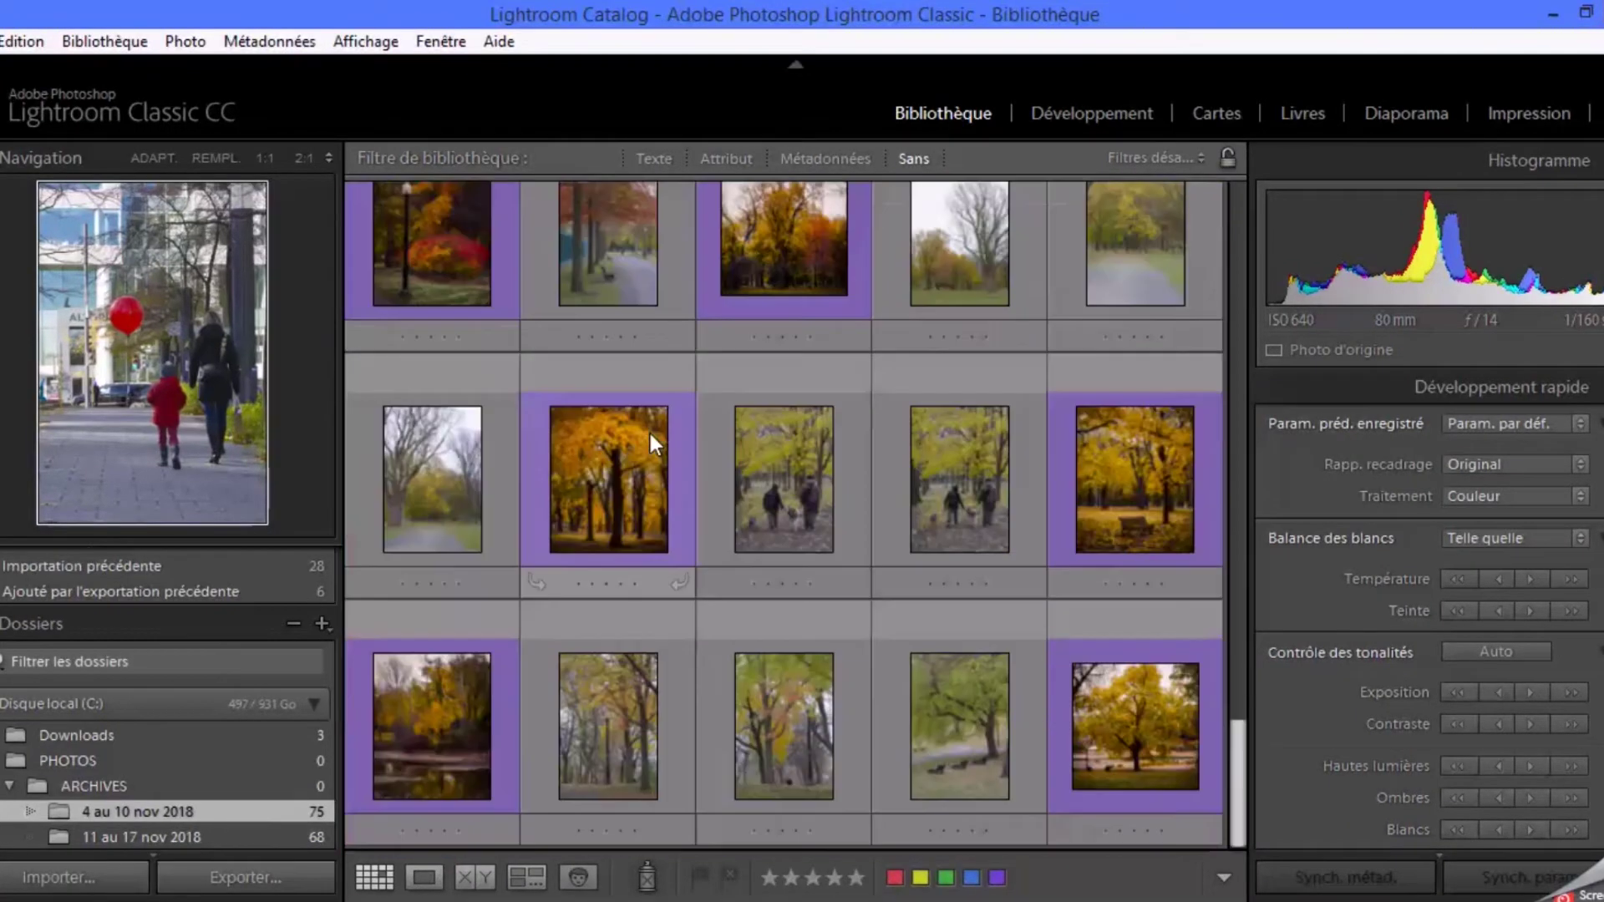
pyautogui.scroll(8, 650, 434)
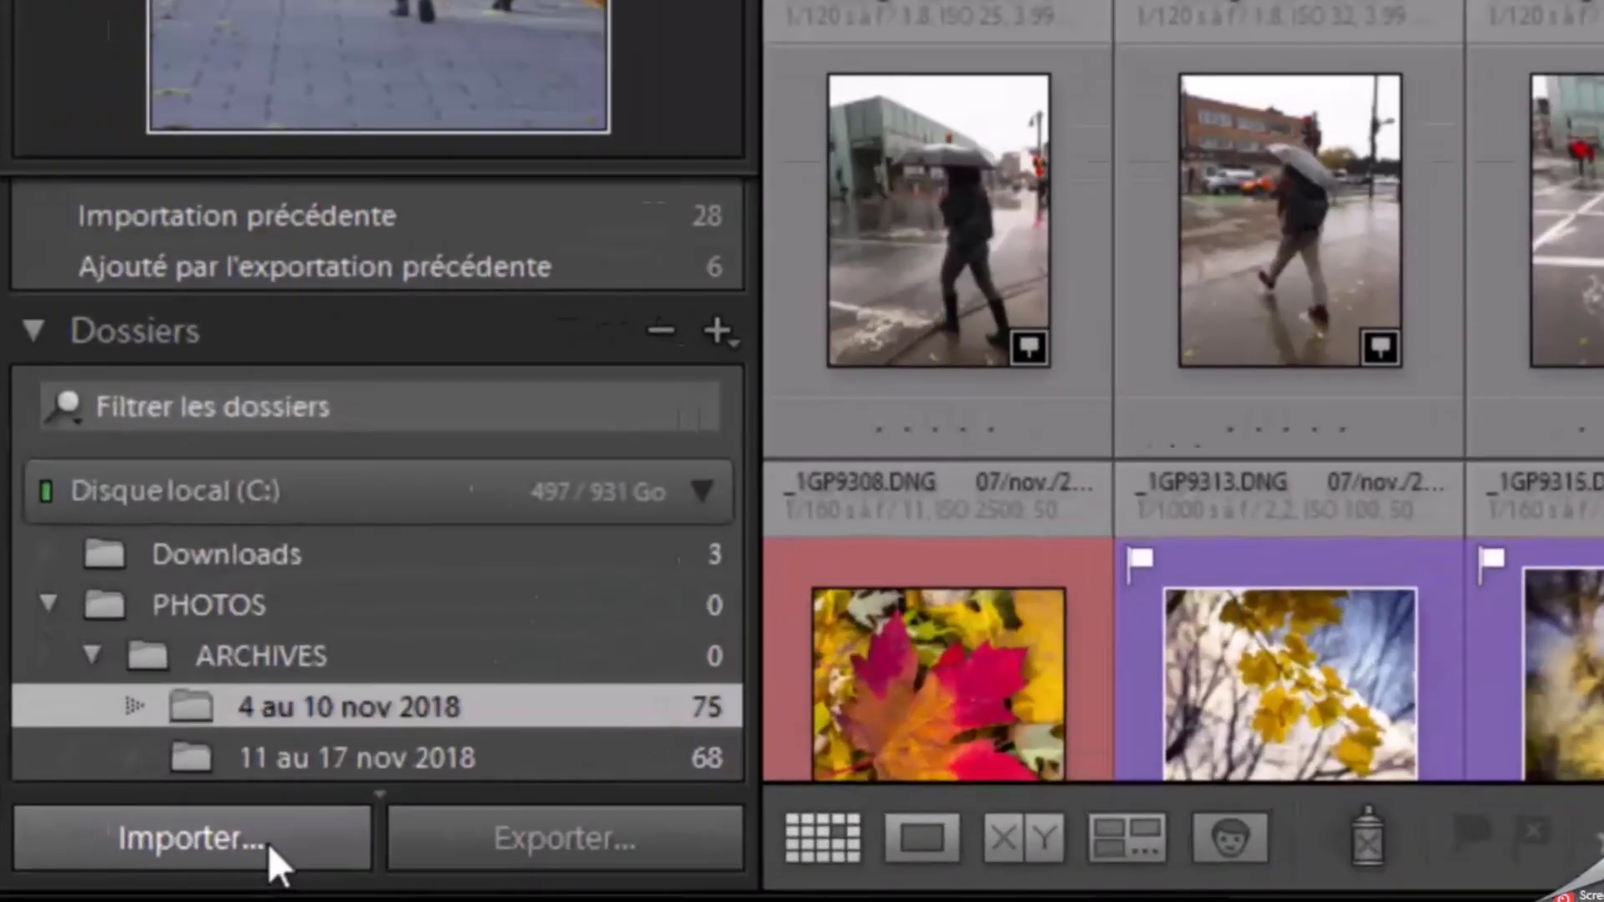
# Step: Open the Import window, set to copy as DNG and build 1:1 previews
pyautogui.click(99, 881)
pyautogui.click(268, 844)
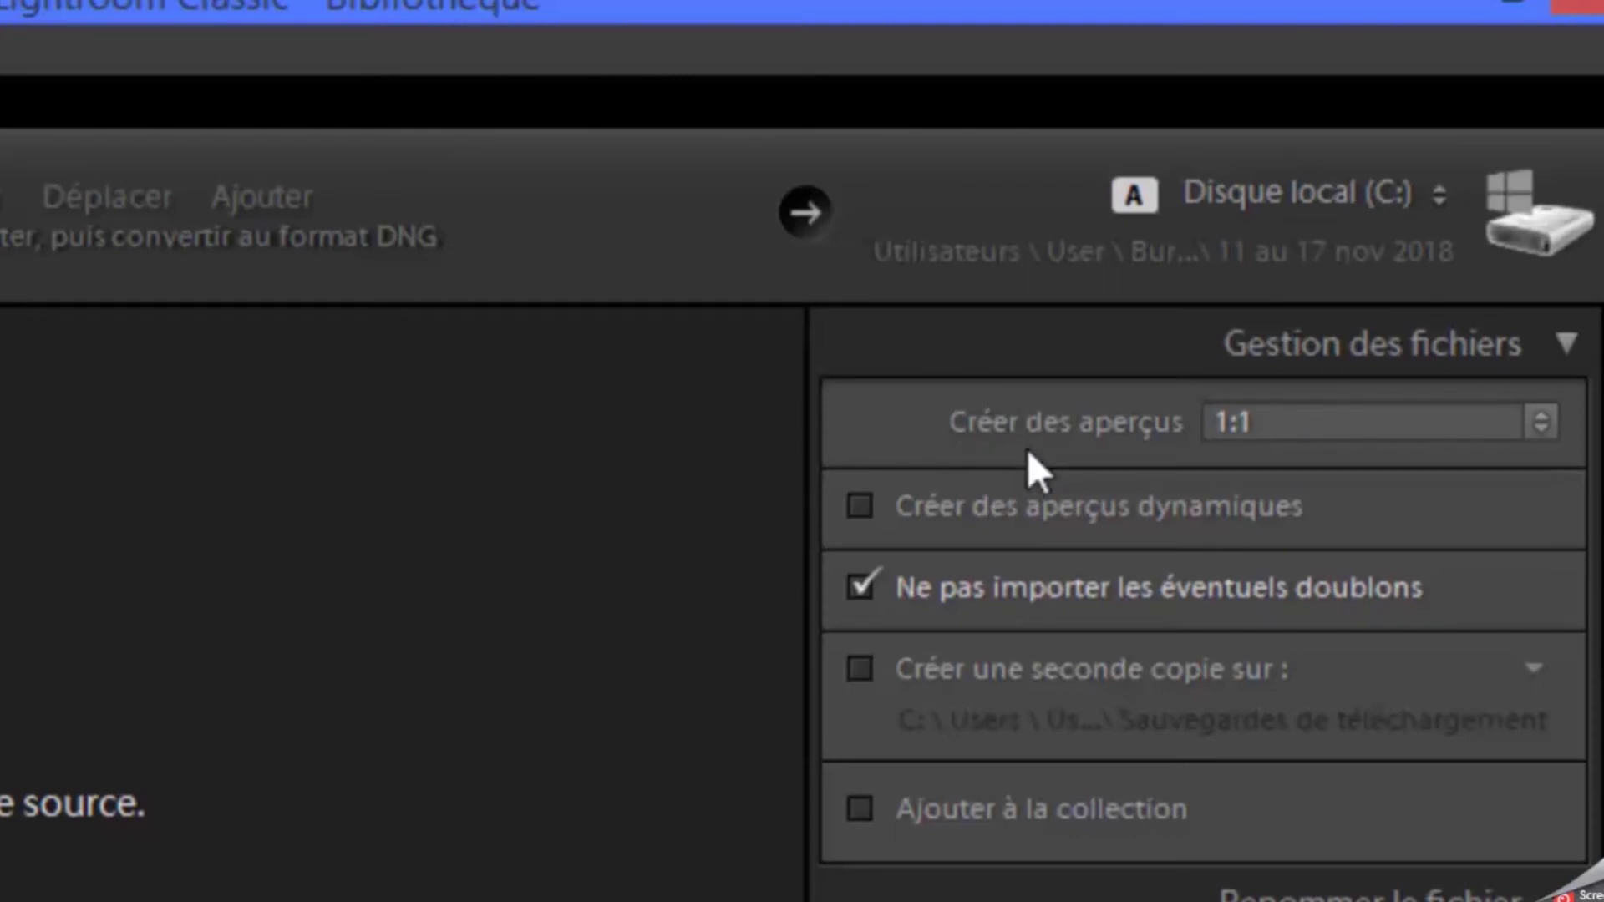
pyautogui.click(1545, 418)
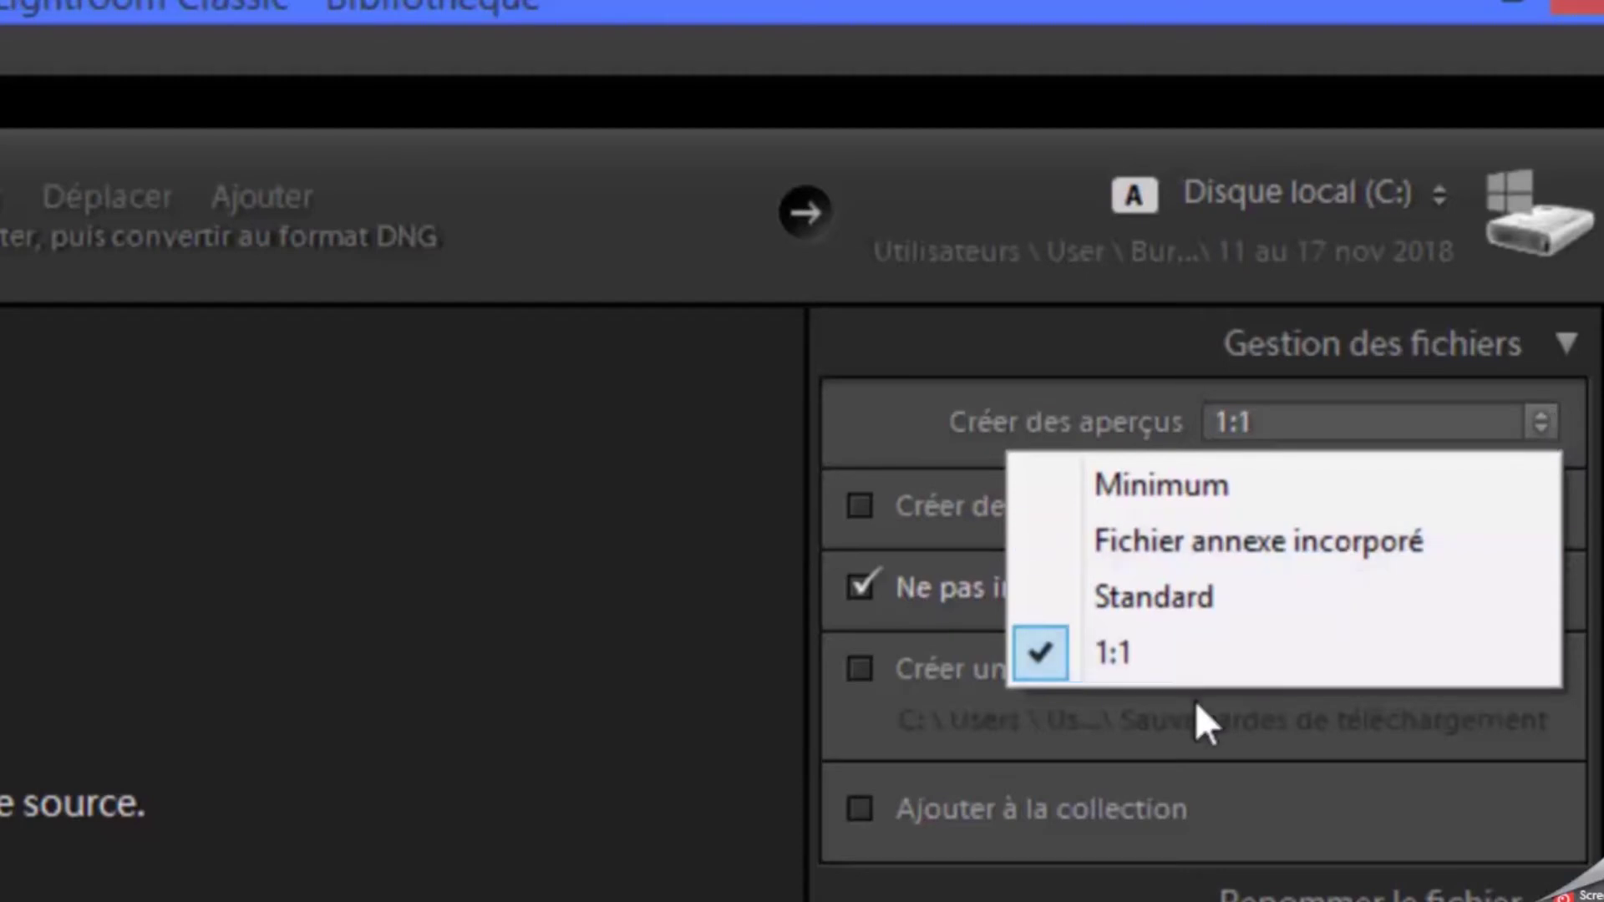
pyautogui.click(1225, 650)
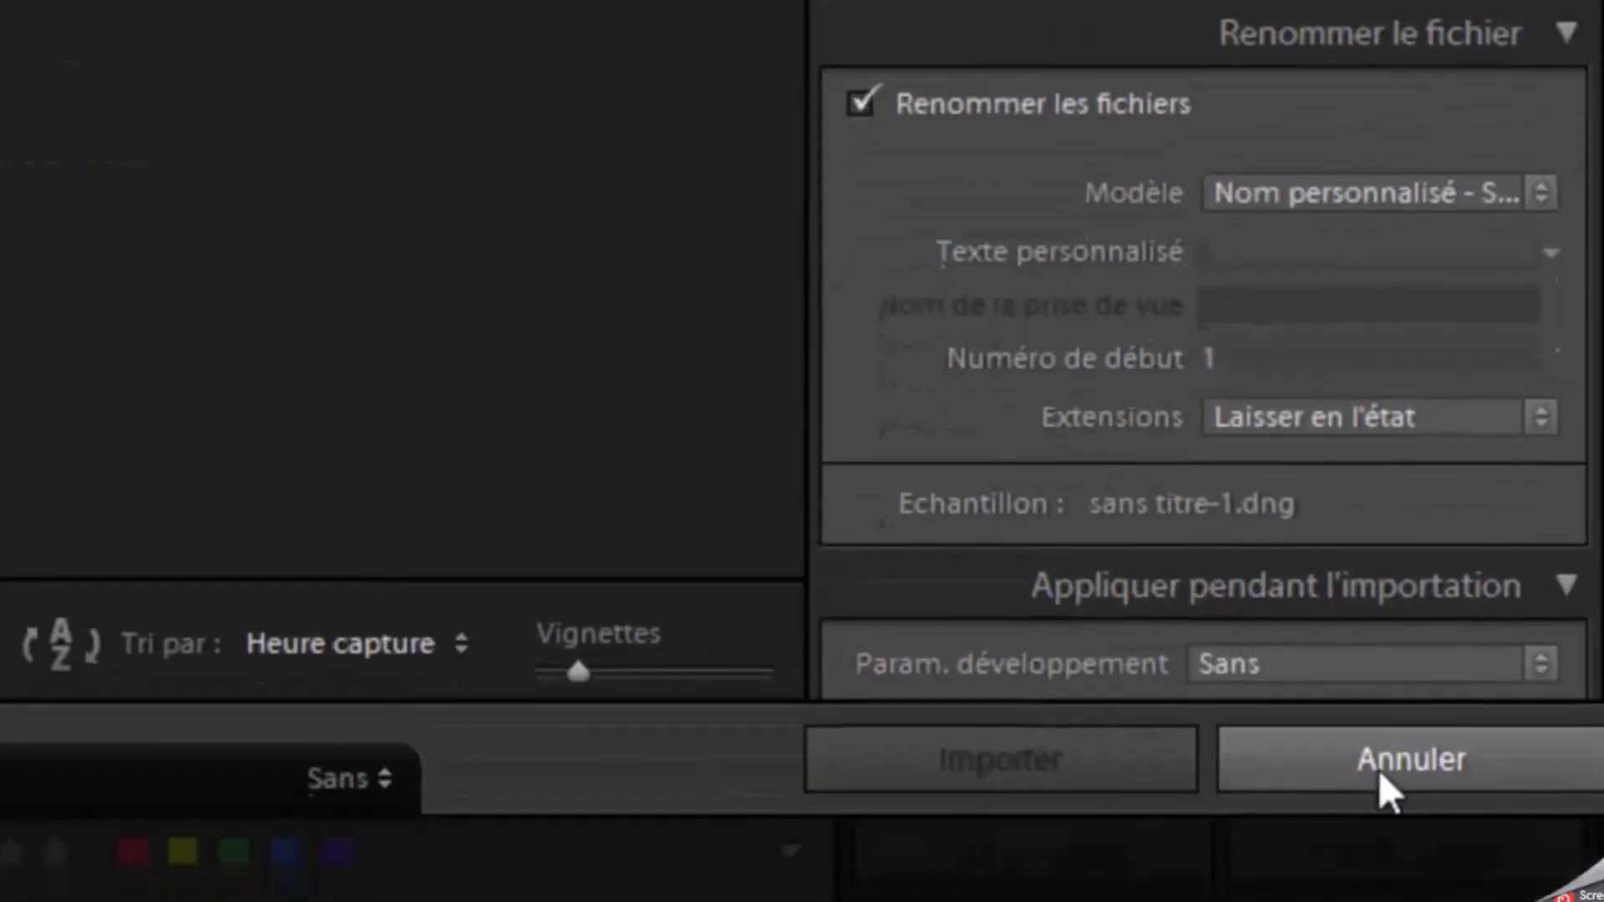
# Step: Cancel the import and browse the Library grid's rainy IP7 street DNG thumbnails
pyautogui.click(1378, 767)
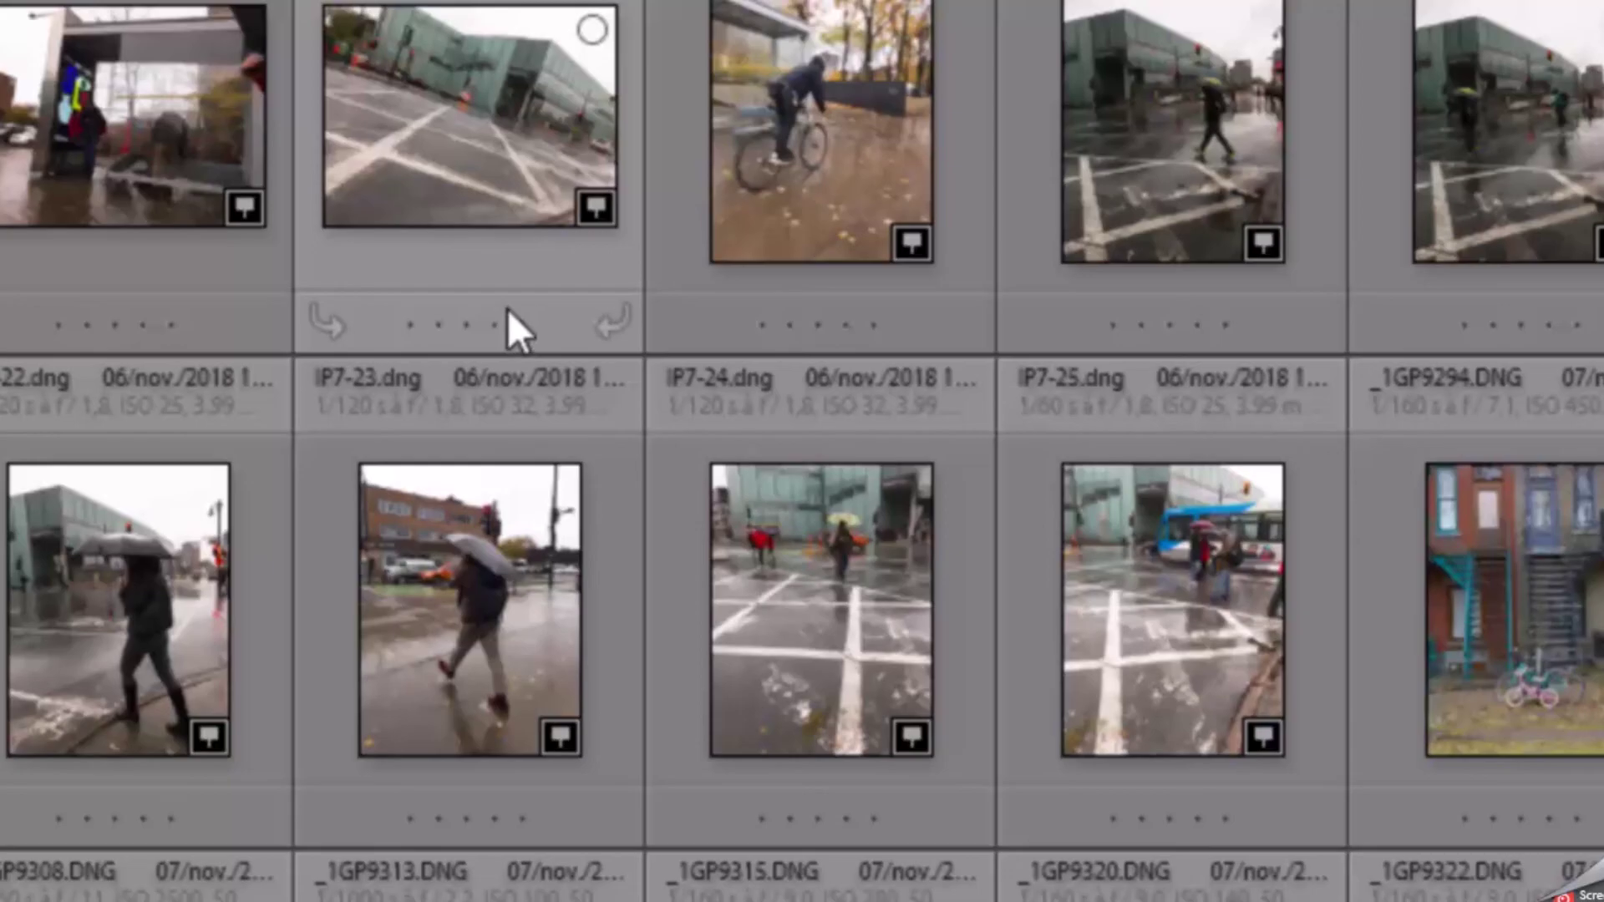
pyautogui.scroll(-5, 46, 251)
pyautogui.scroll(10, 145, 153)
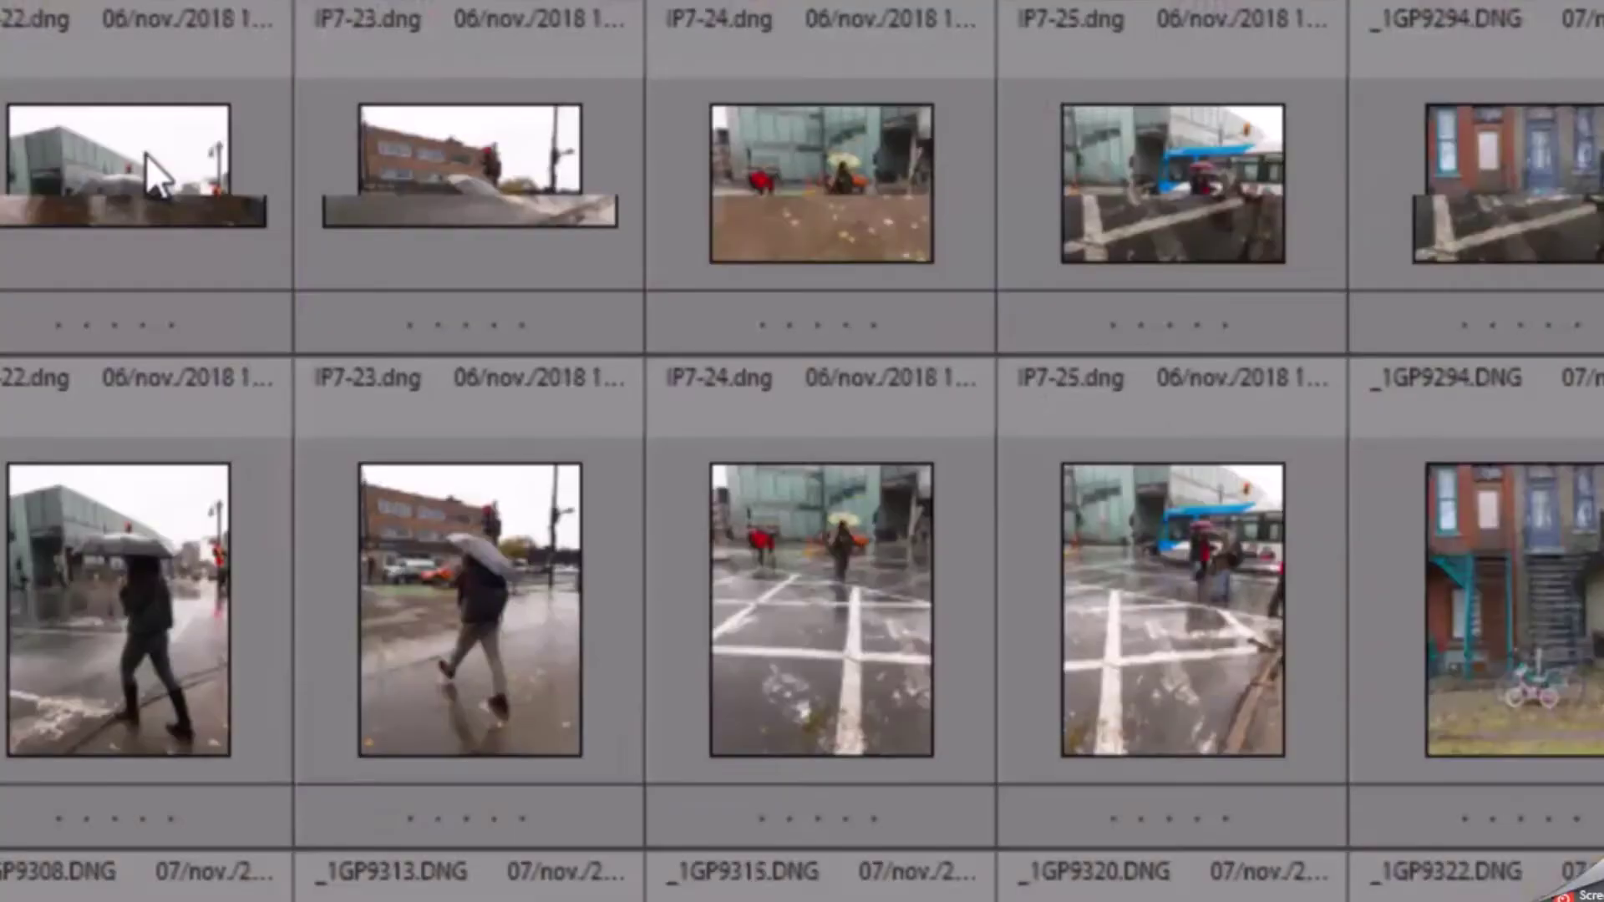
pyautogui.scroll(3, 147, 154)
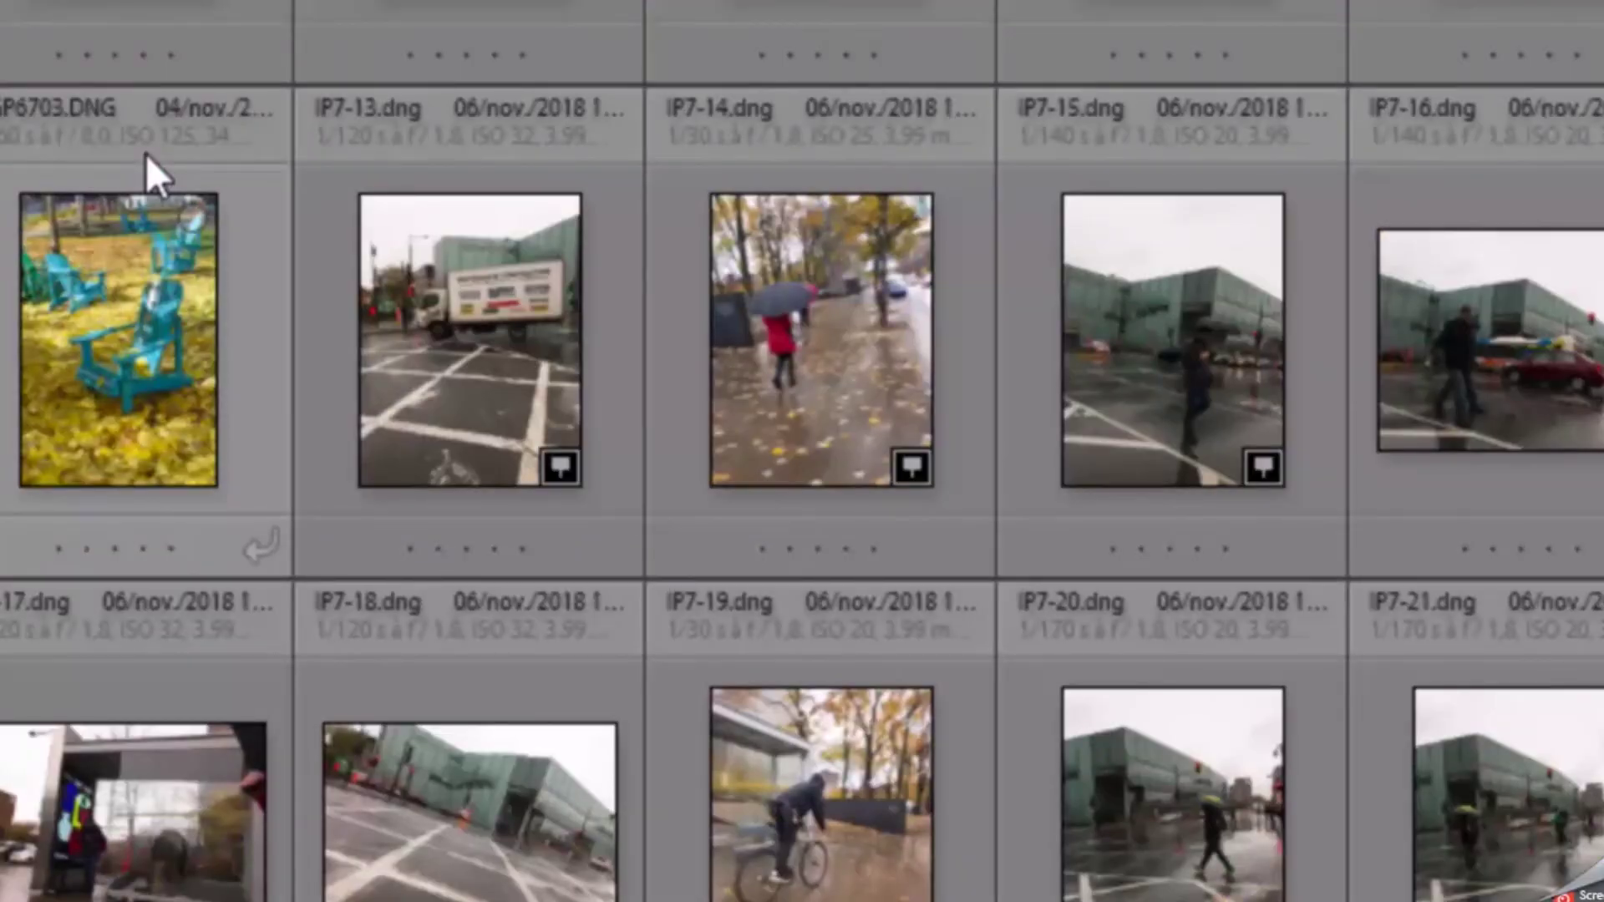
pyautogui.moveTo(118, 339)
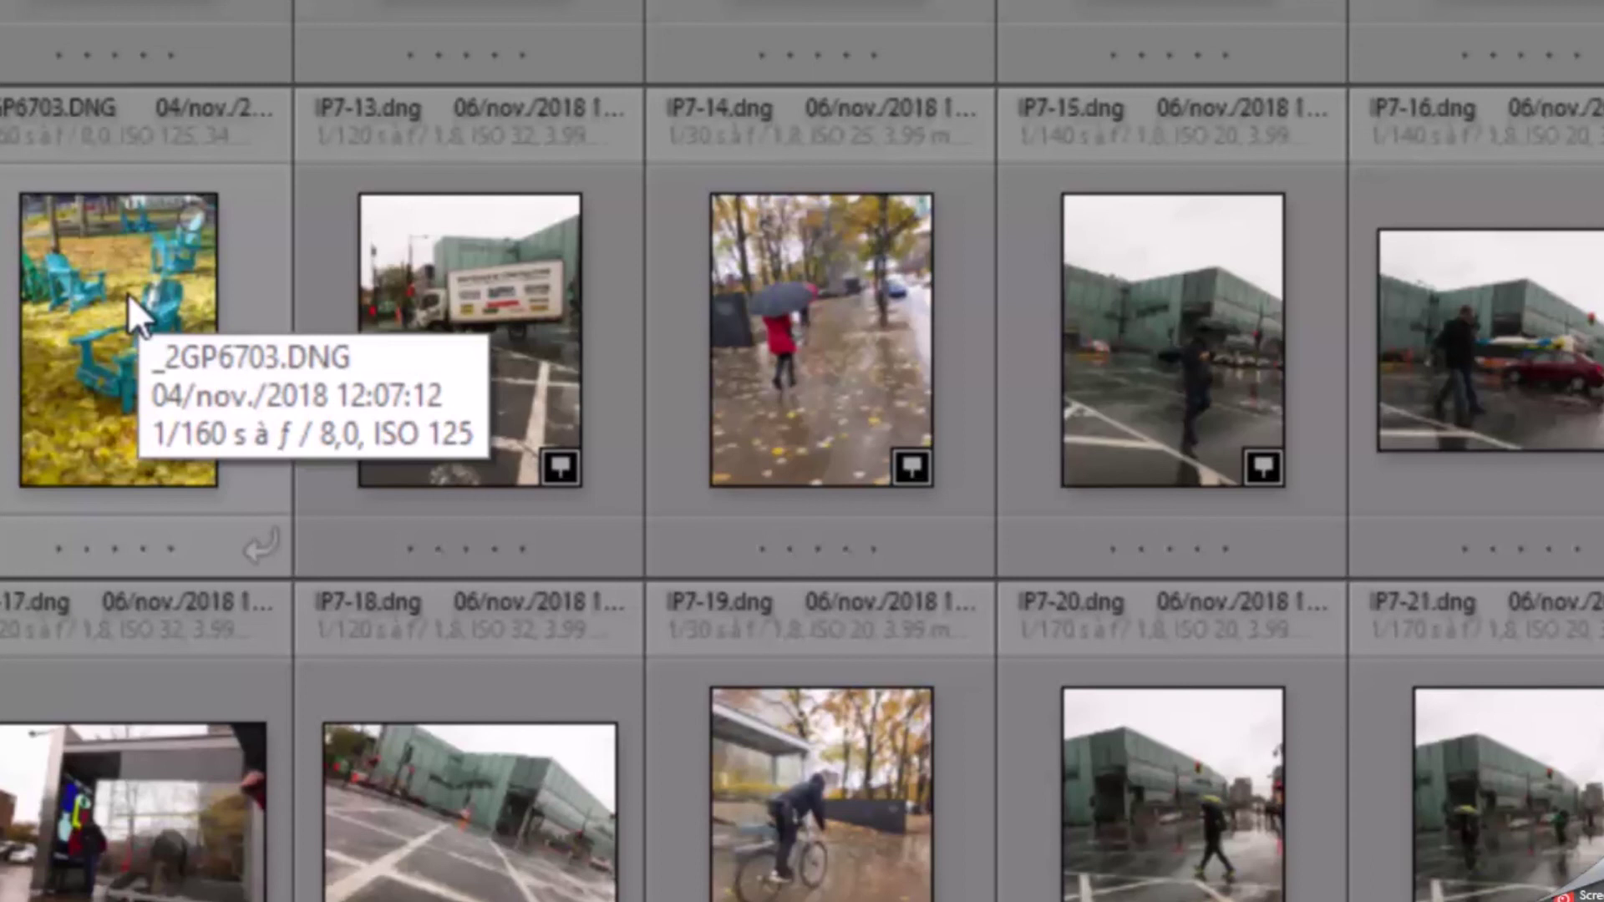
pyautogui.scroll(-3, 128, 294)
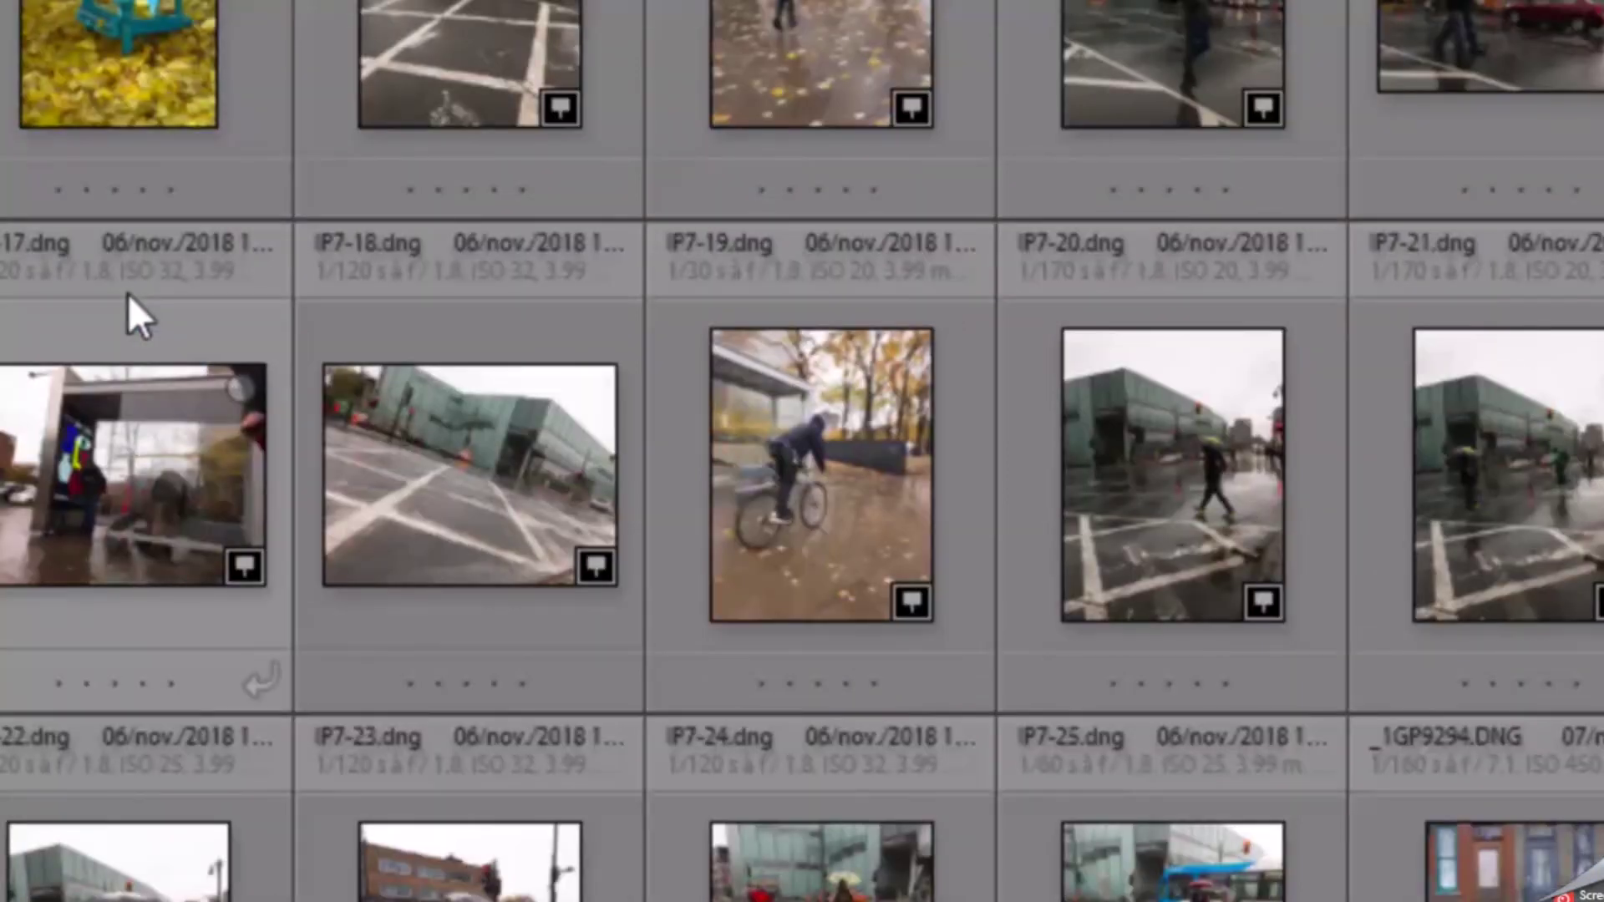